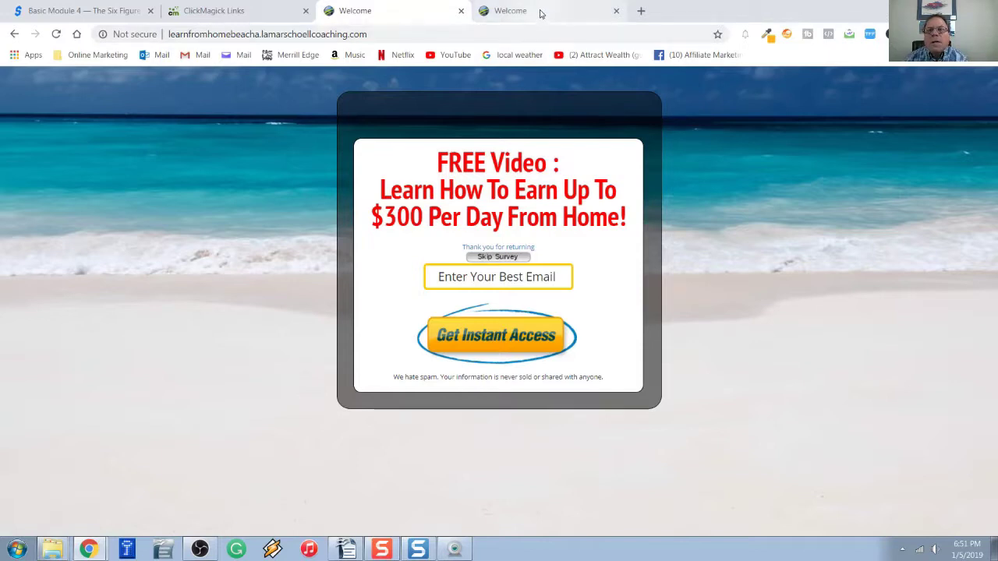
Step: Compare the headline colors of the beach A and beach B versions of the landing page
click(541, 11)
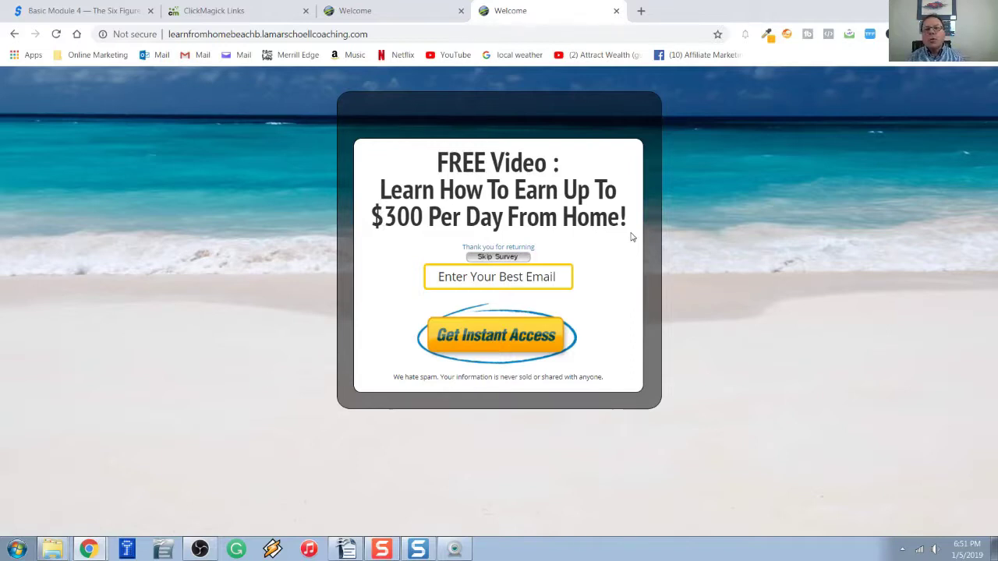
click(395, 13)
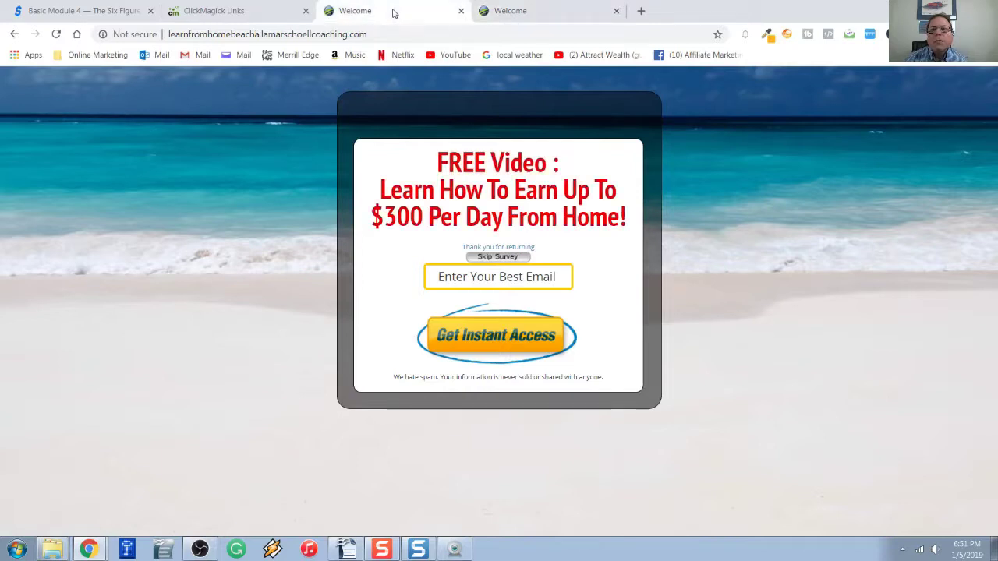
click(511, 16)
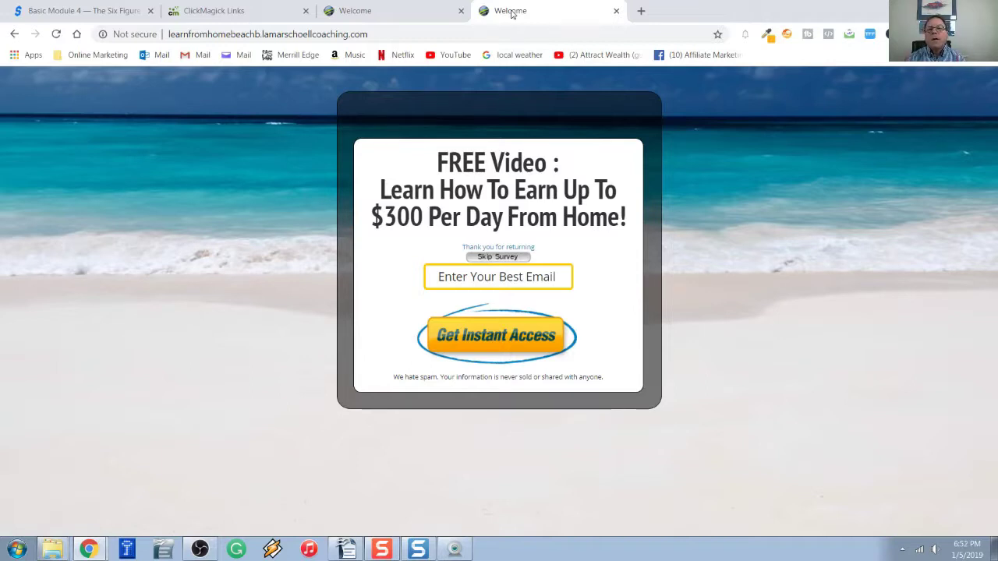
Step: Switch to ClickMagick and open the per-URL split-test statistics for the PowerLeadSystem-Homework link
click(229, 14)
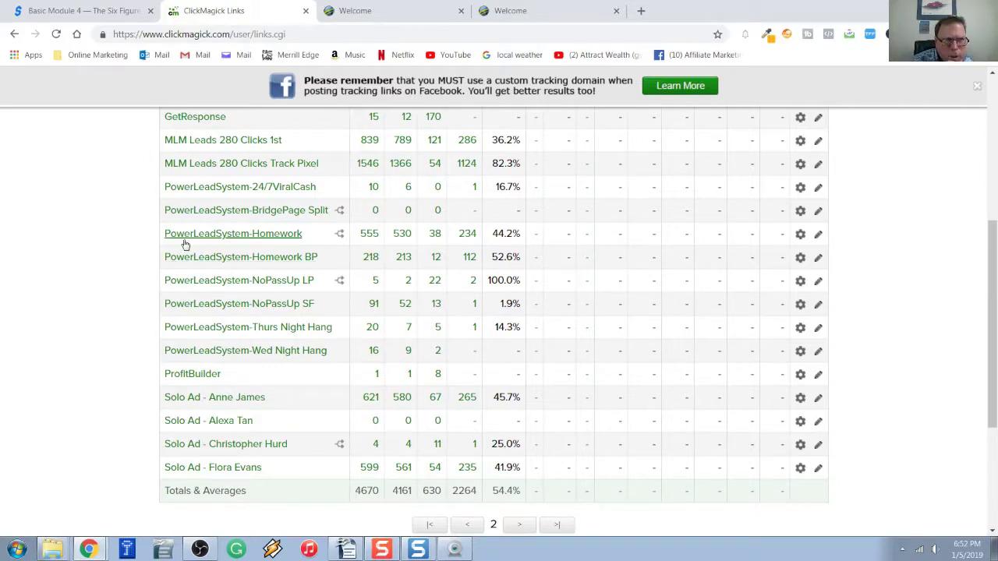
mouse_move(184, 245)
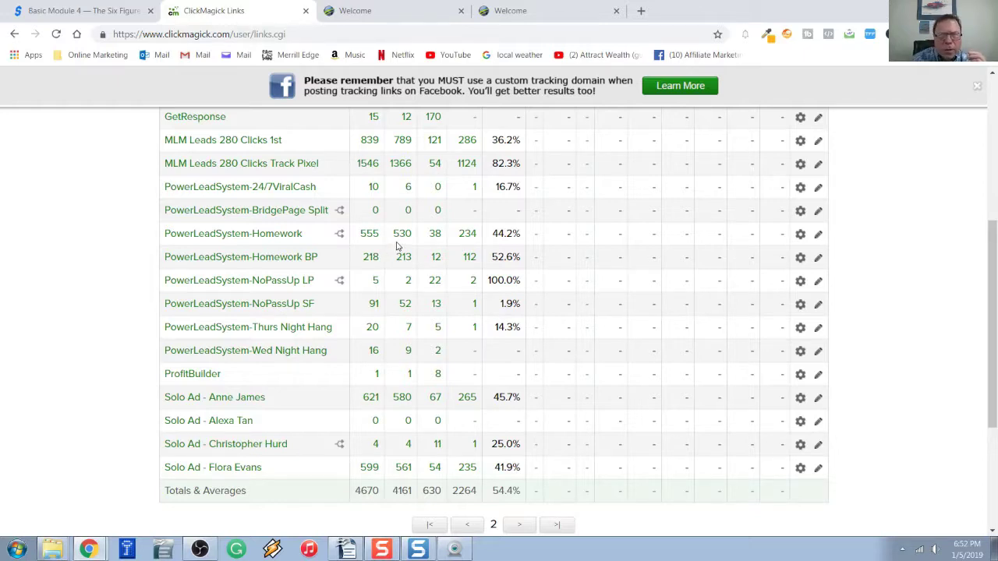
scroll(397, 242, up, 2)
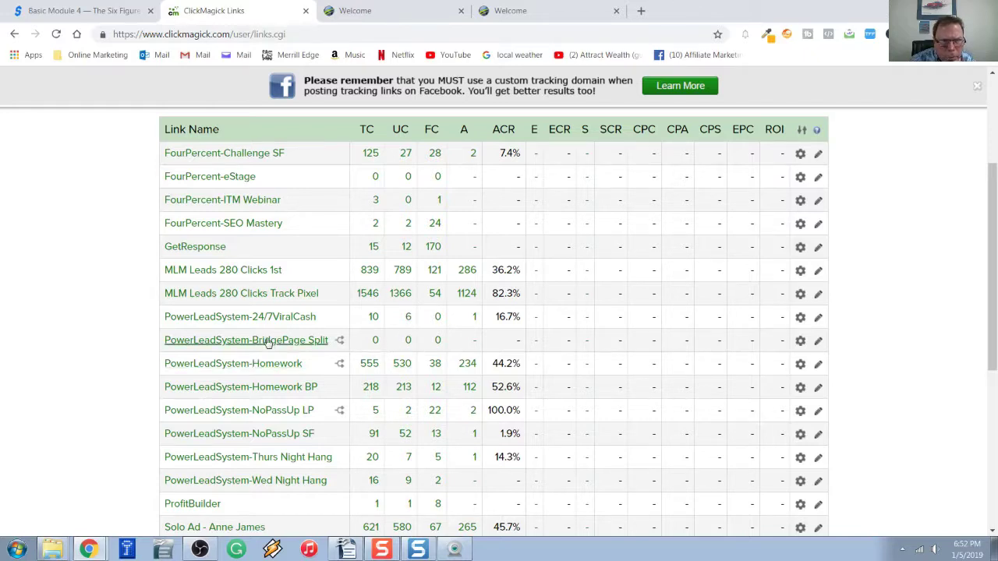
scroll(272, 338, down, 1)
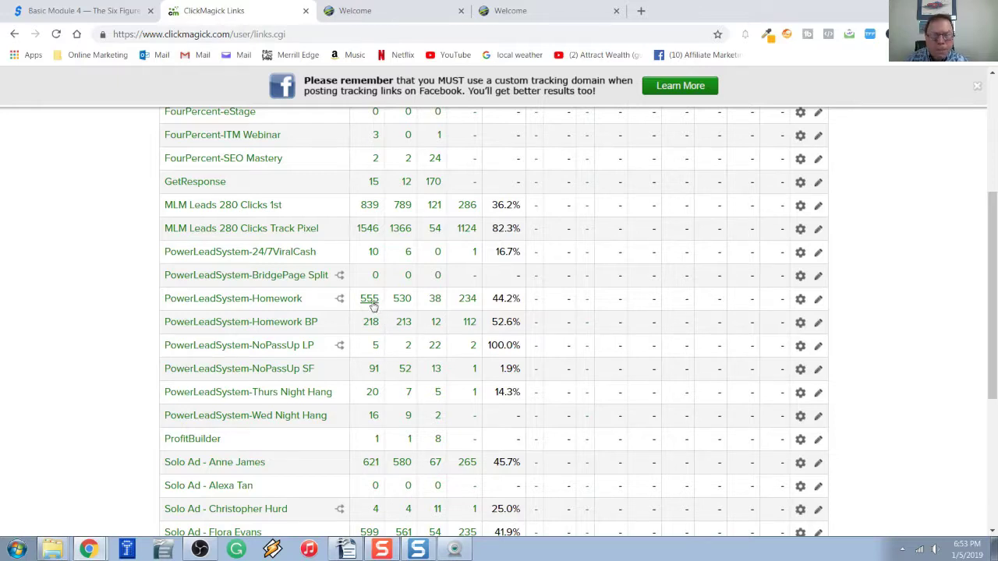
click(369, 300)
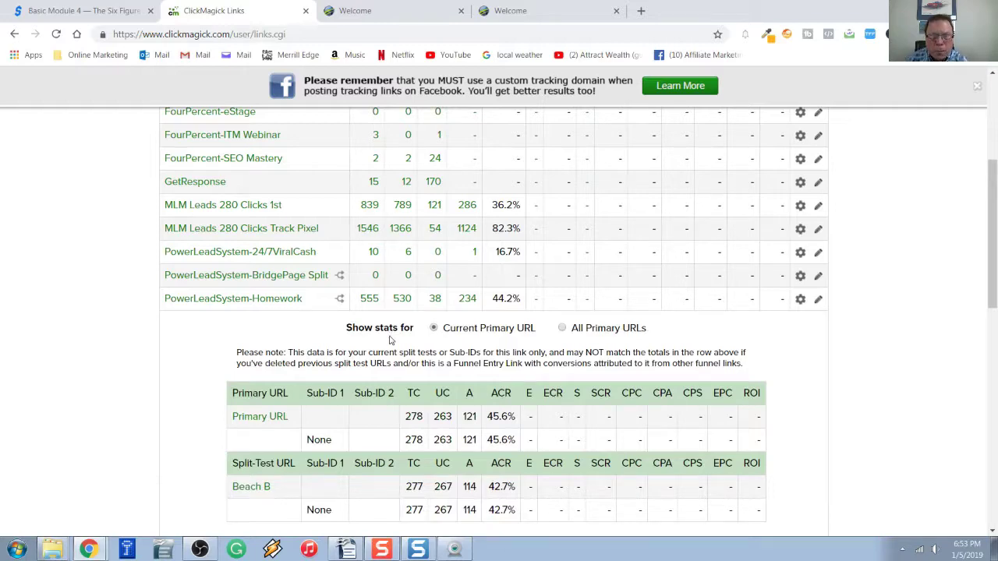
scroll(391, 340, down, 2)
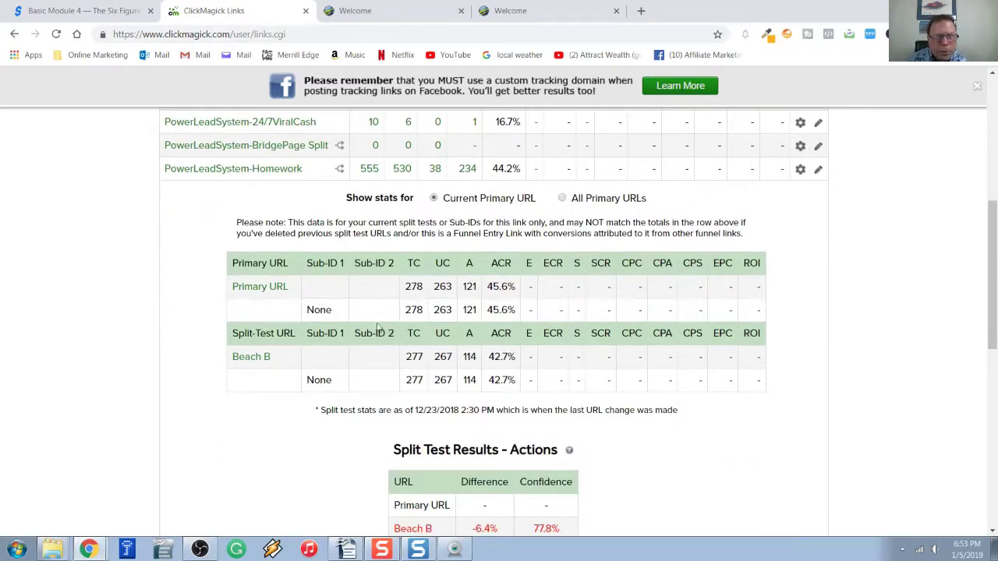
mouse_move(264, 295)
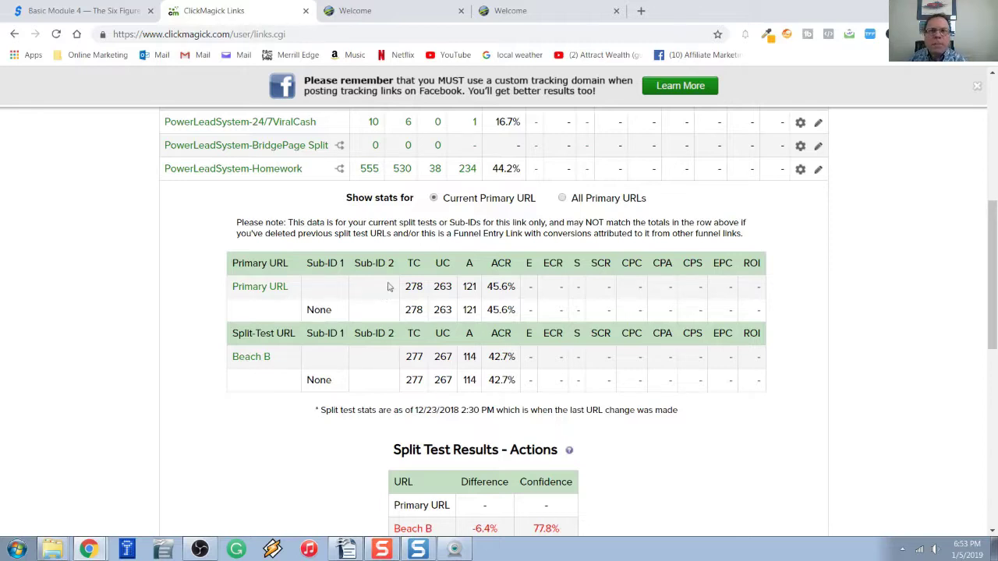
Step: Match the Primary URL and Beach B statistics to their respective landing pages
click(401, 16)
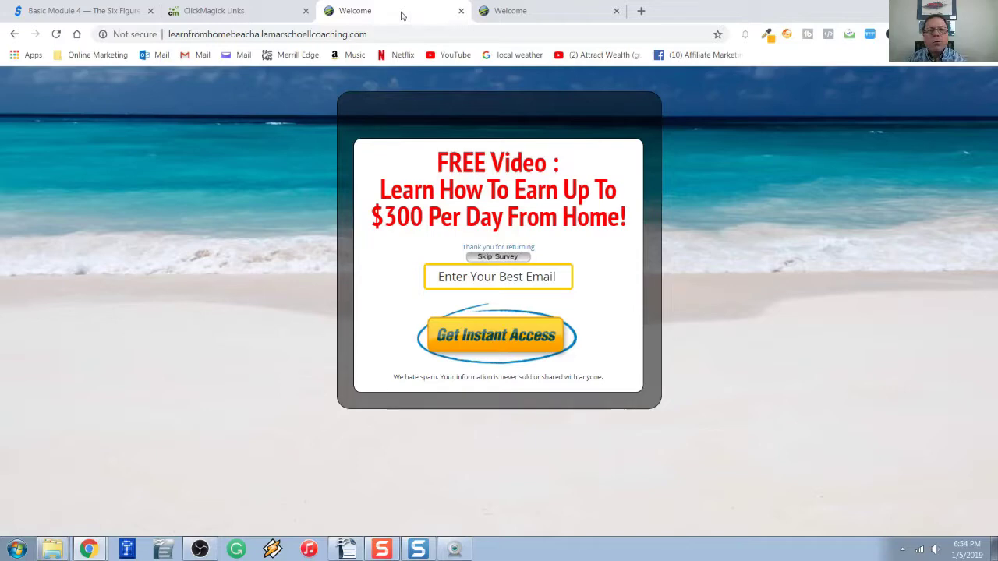
click(282, 14)
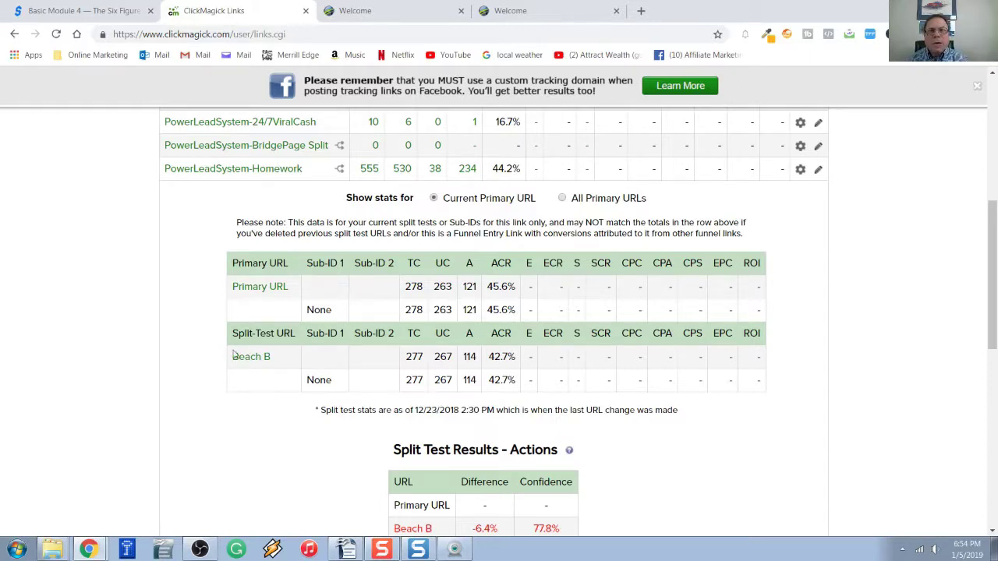
click(544, 18)
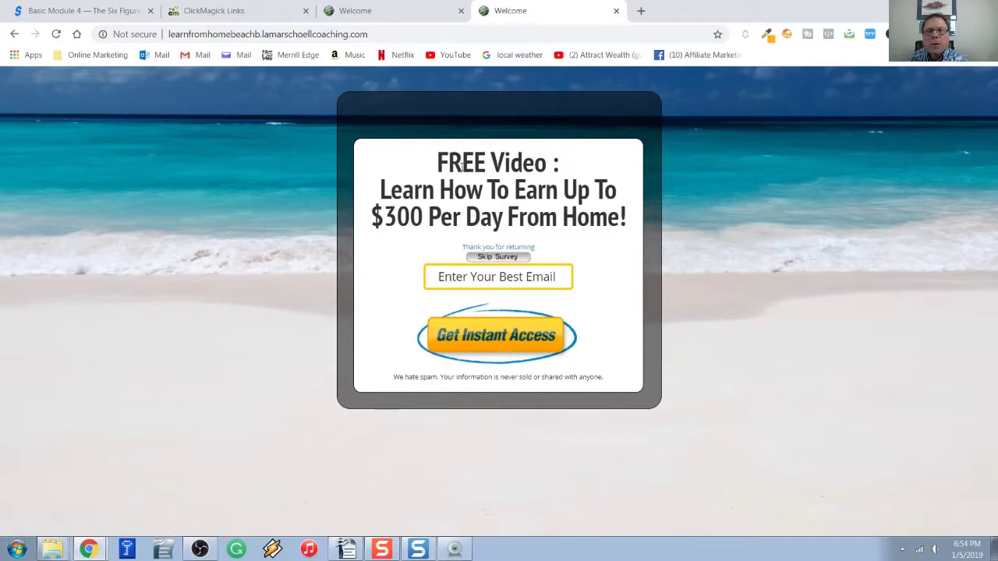
click(260, 17)
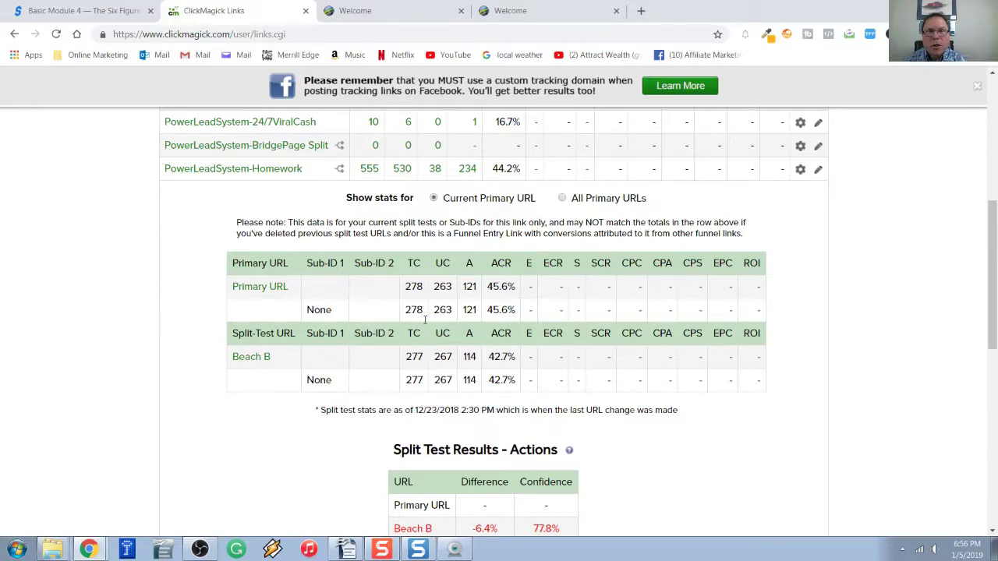
Step: Review both beach landing page variants again alongside the action conversion rates of the PowerLeadSystem-Homework split test
click(414, 15)
click(540, 17)
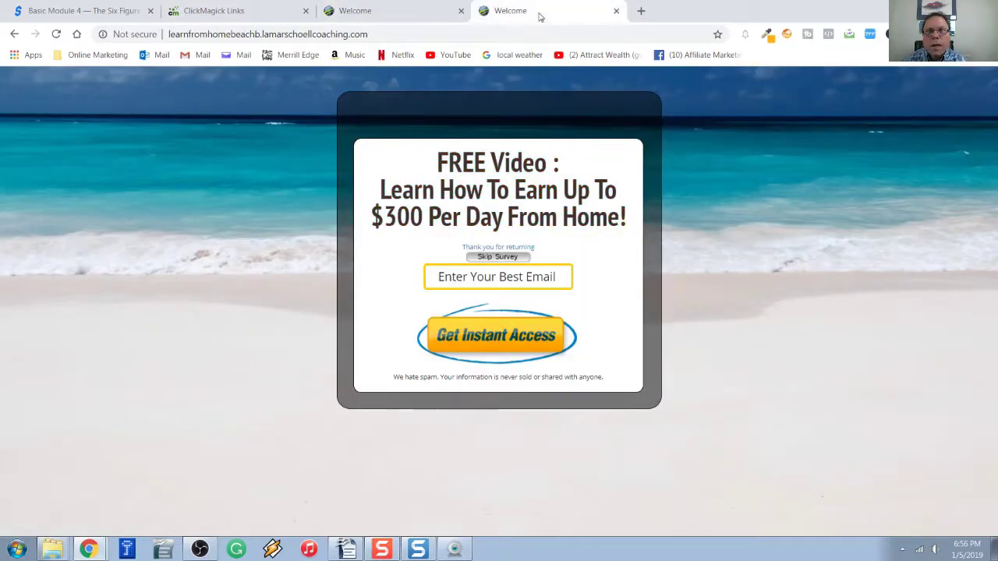
click(234, 11)
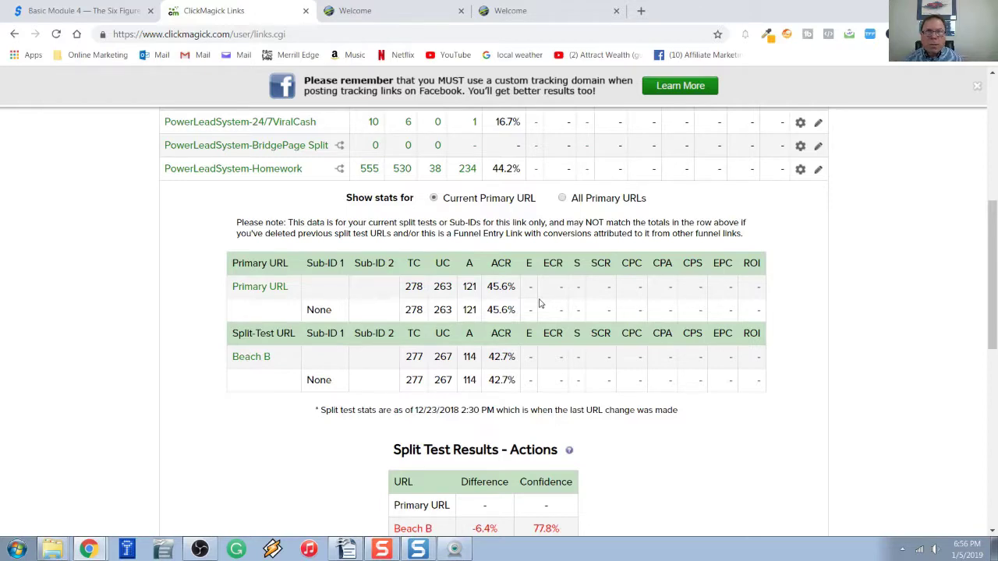
click(418, 16)
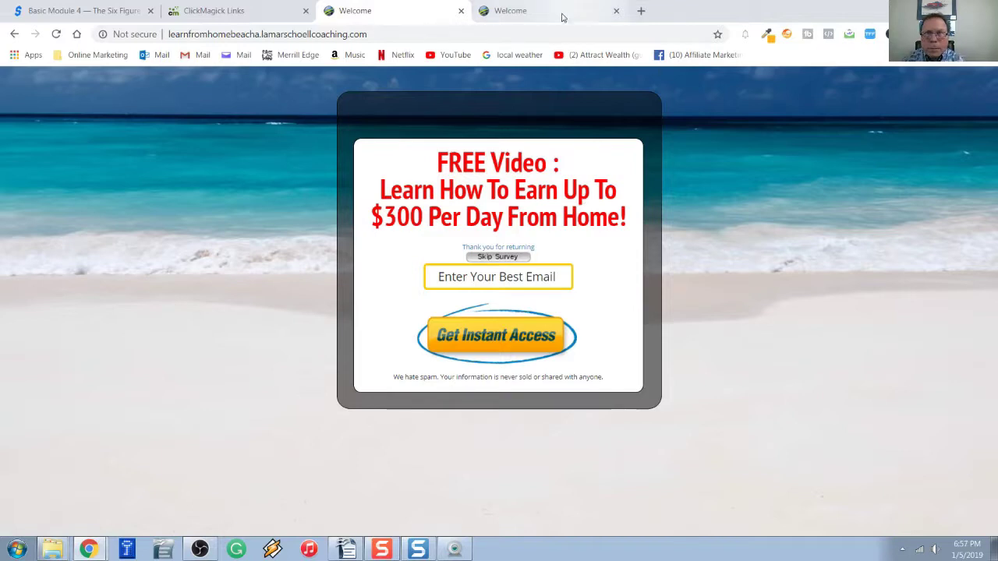
click(561, 14)
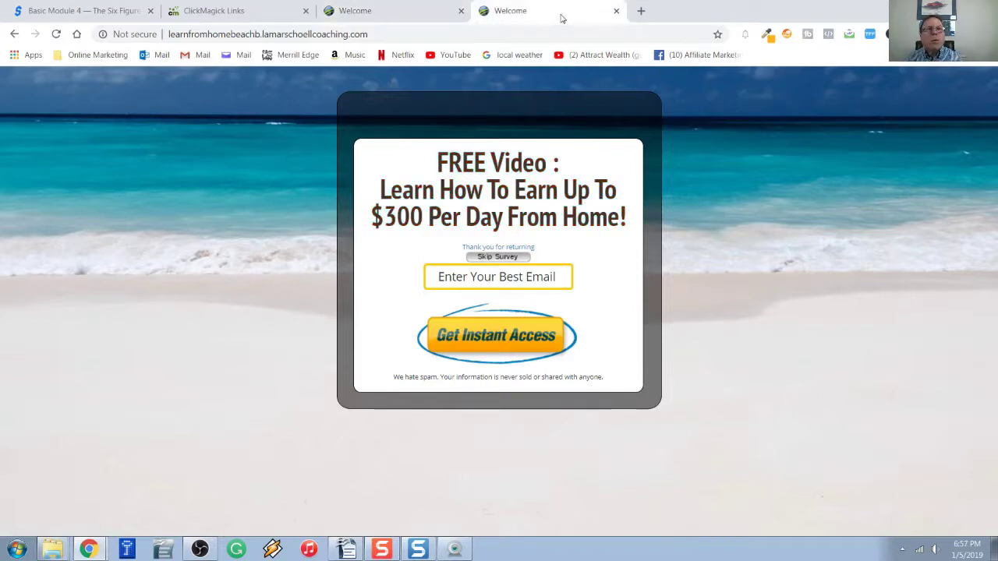
click(431, 11)
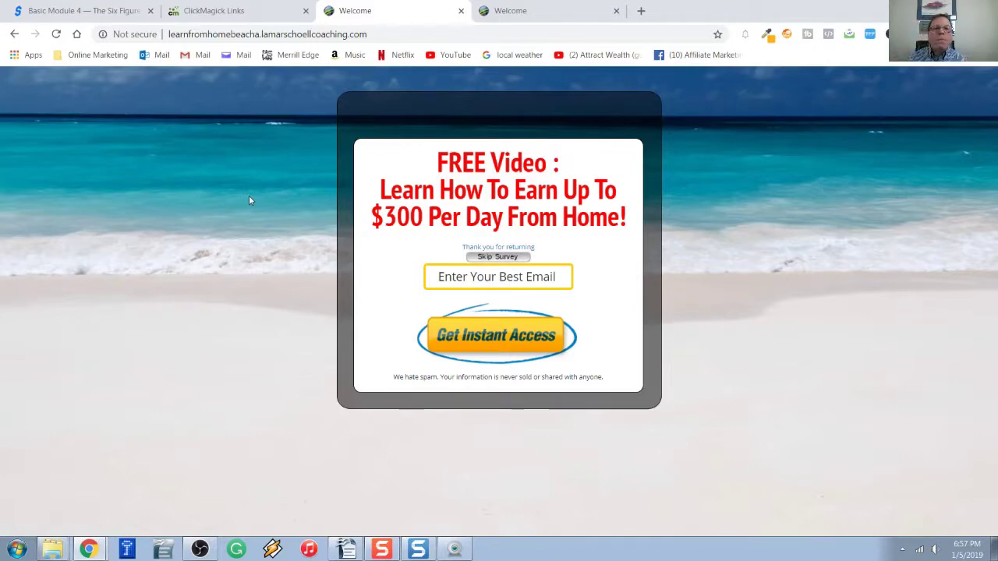
click(217, 9)
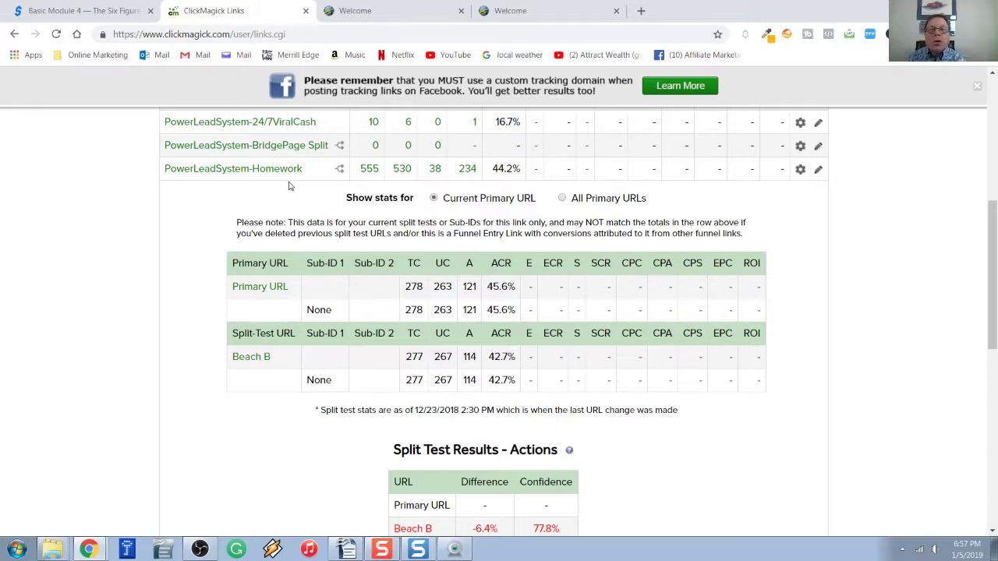
click(398, 6)
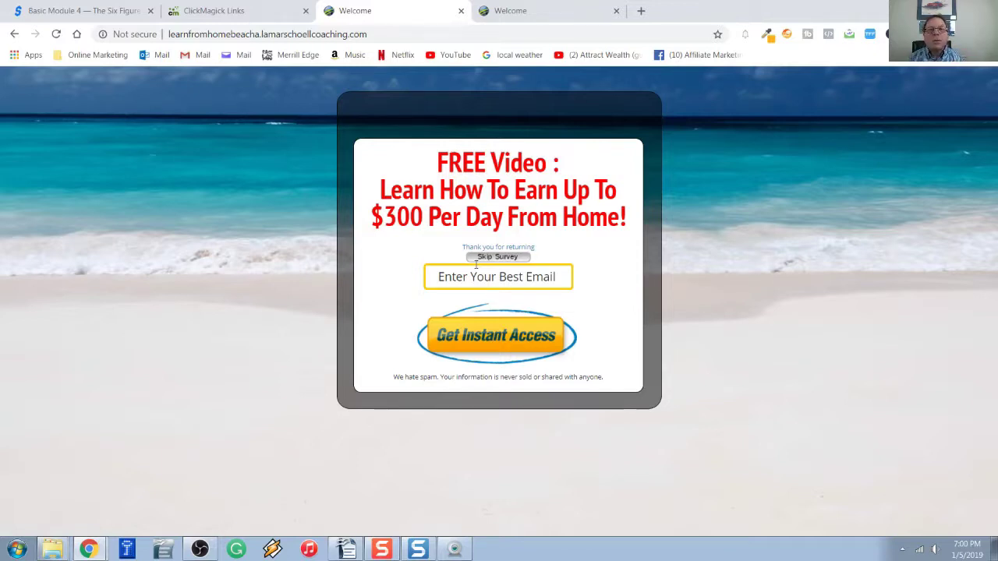
click(223, 13)
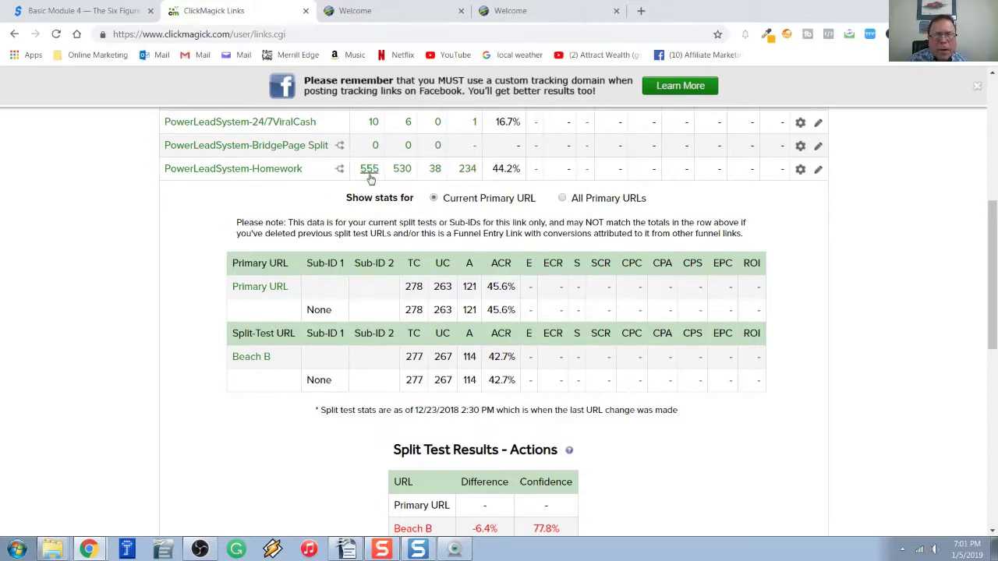
Step: Replace the split-test statistics with the PowerLeadSystem-Homework link's settings and copy its cmtrack.co tracking link
click(370, 170)
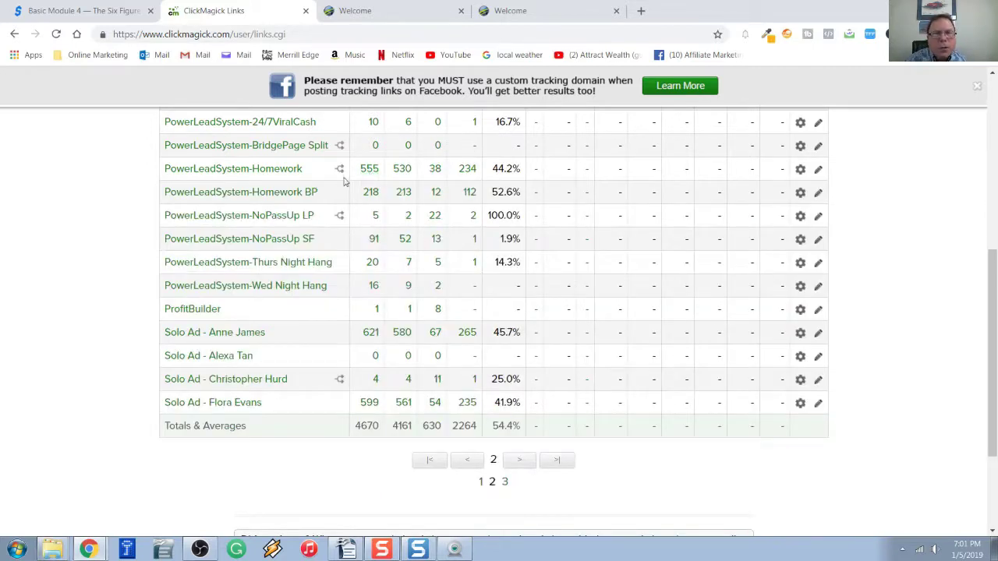
click(289, 169)
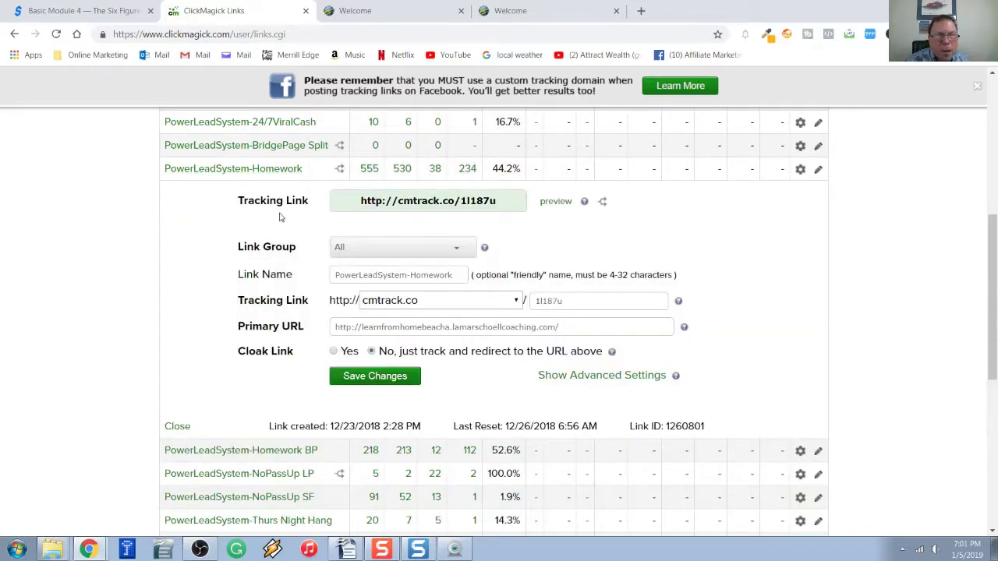
drag(359, 200, 505, 201)
click(499, 201)
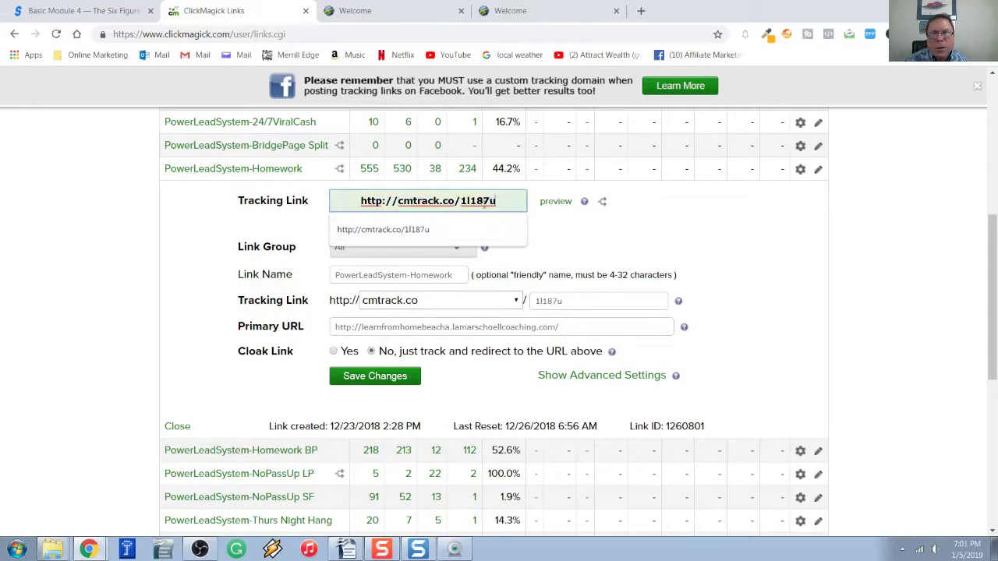
triple_click(484, 203)
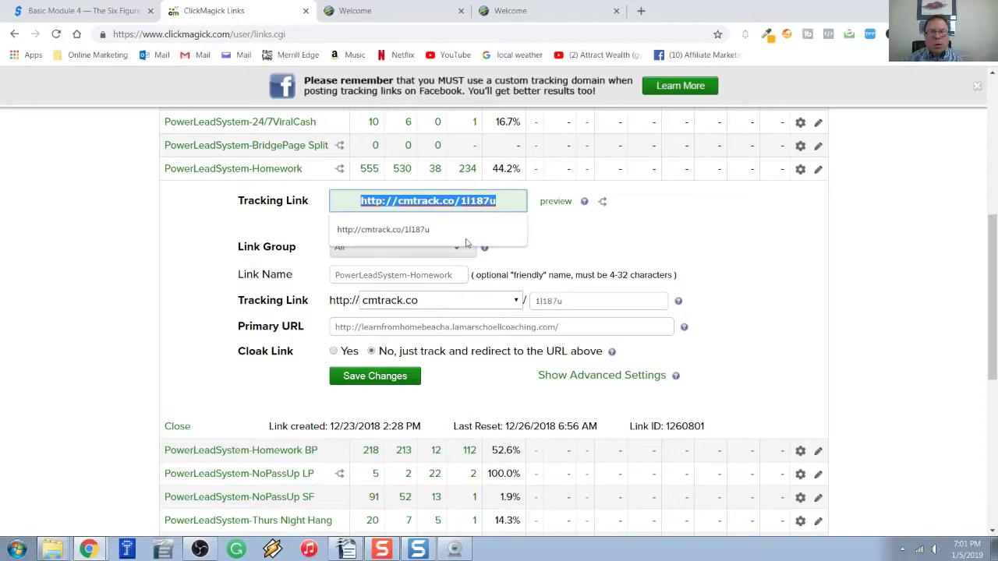
key(ctrl+c)
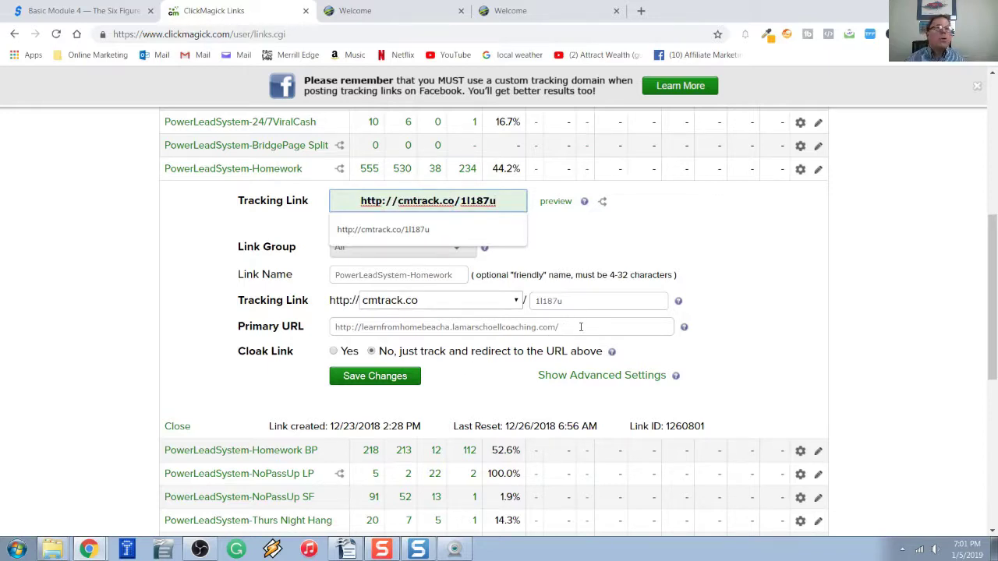
Step: Check the beach A landing page and highlight the tracking link in the PowerLeadSystem-Homework settings
click(407, 11)
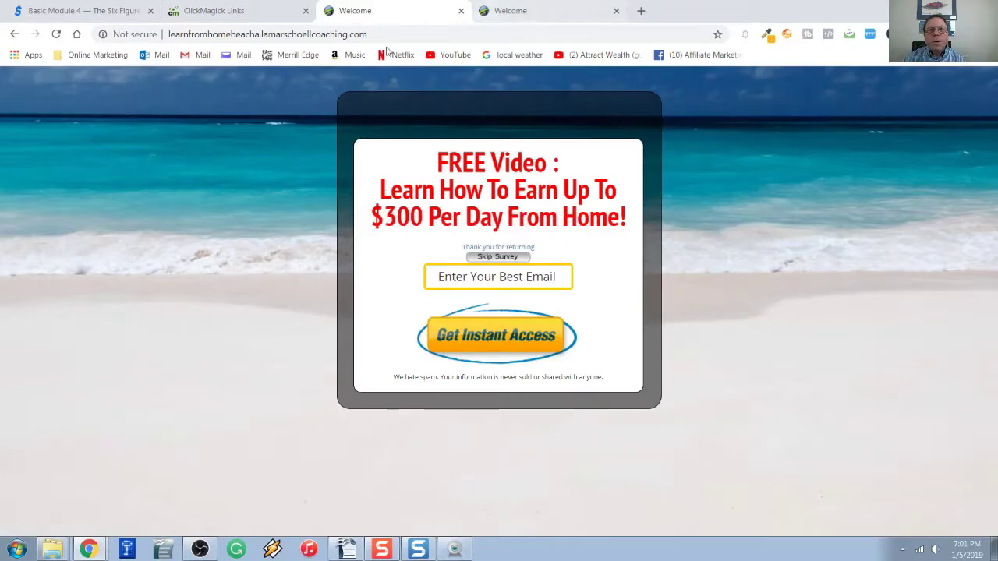
click(267, 15)
click(465, 201)
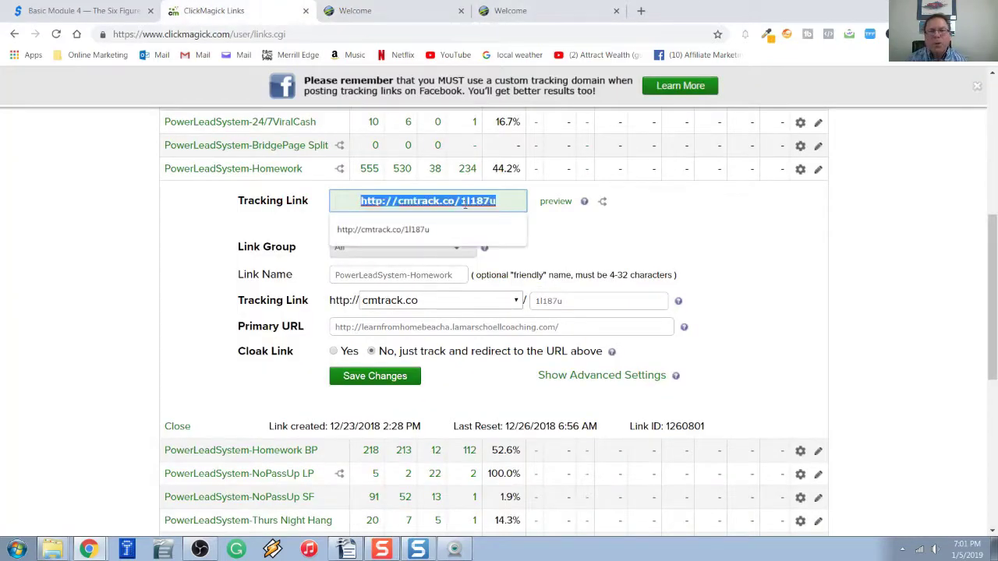
click(465, 201)
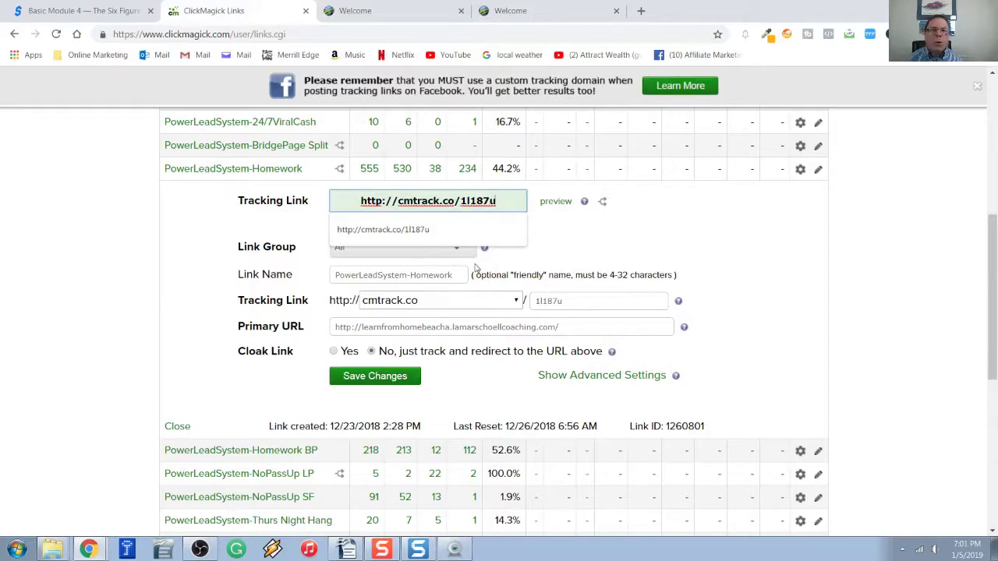
Step: Open the Traffic Quality report for the PowerLeadSystem-Homework link and examine its Tier 1 click share
click(803, 171)
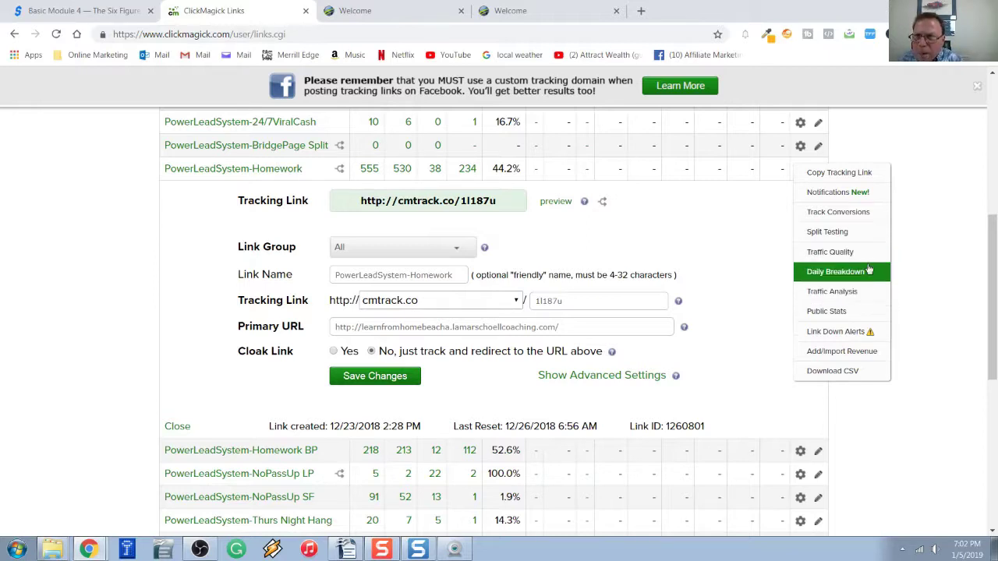
click(866, 253)
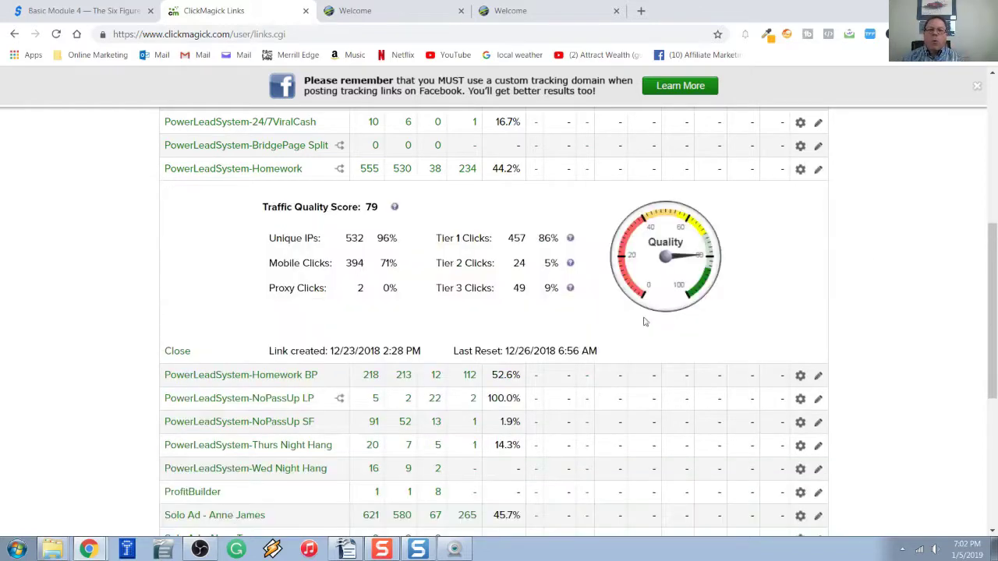
scroll(396, 284, up, 1)
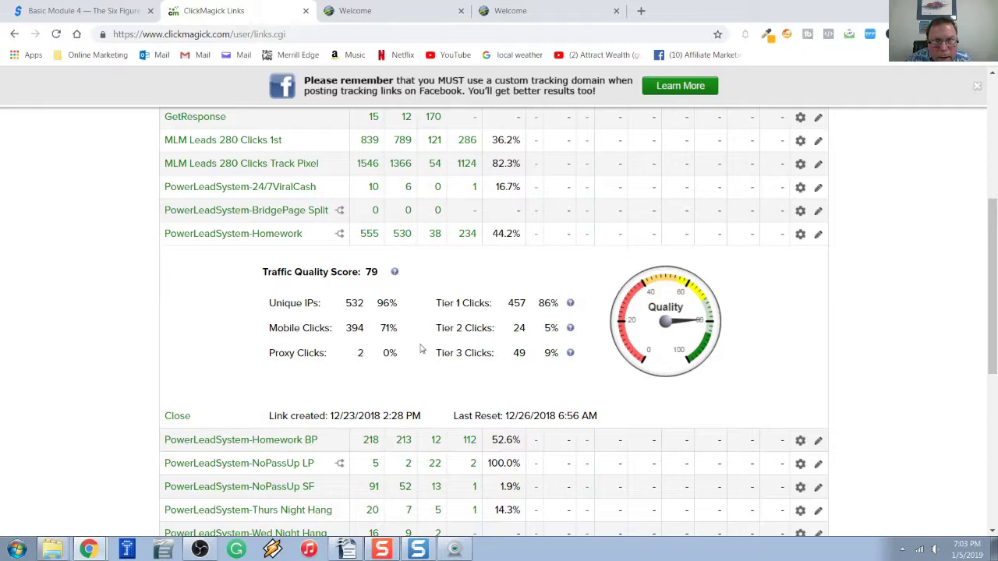
drag(436, 304, 551, 301)
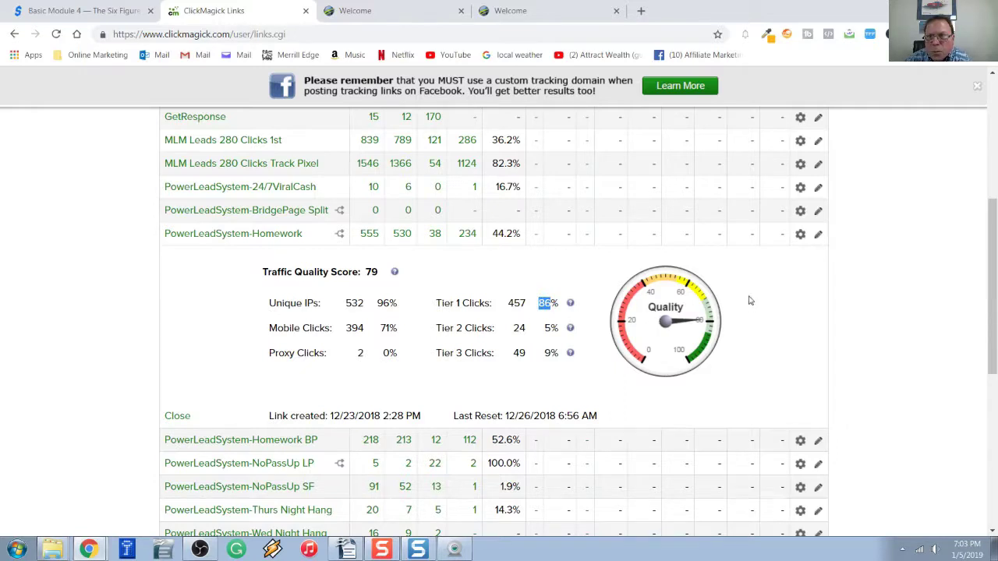
click(709, 307)
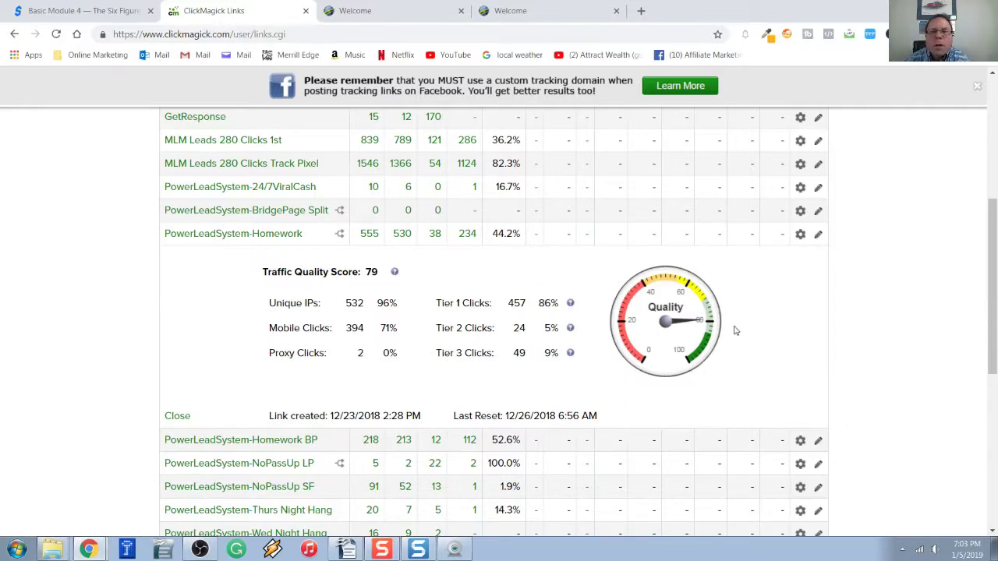
scroll(733, 332, up, 1)
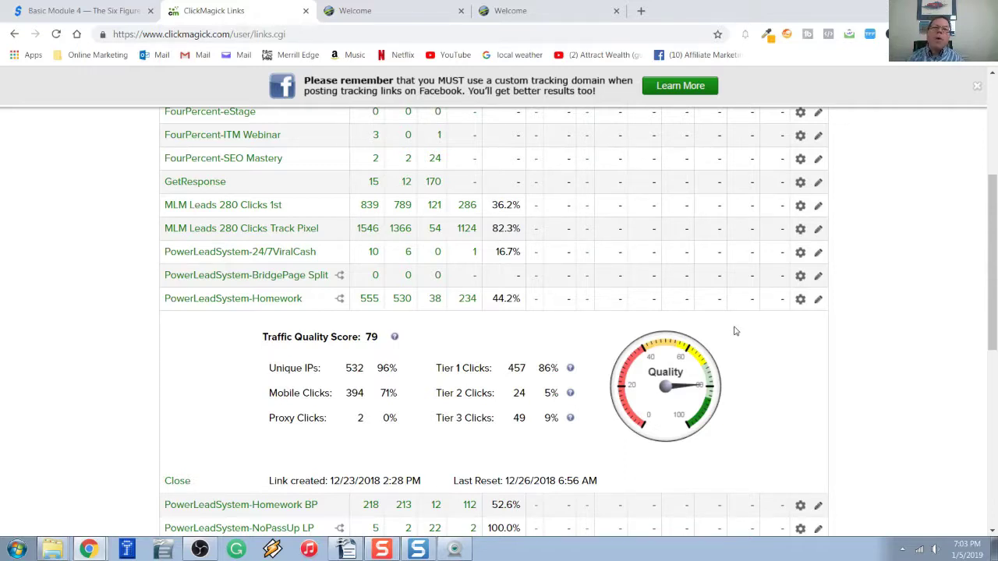
Step: View the beach A landing page again and reopen the PowerLeadSystem-Homework link's settings in ClickMagick
click(506, 16)
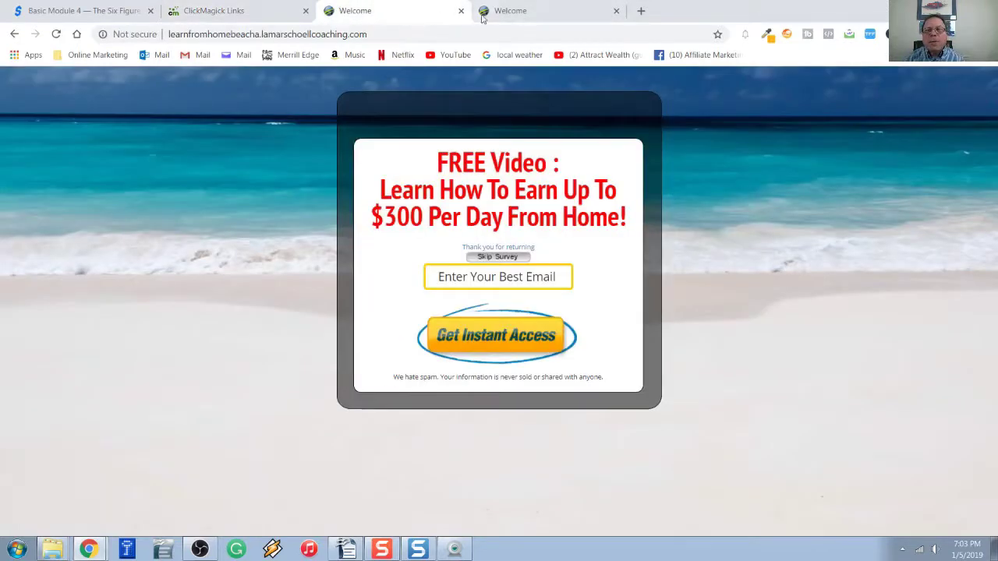
click(434, 12)
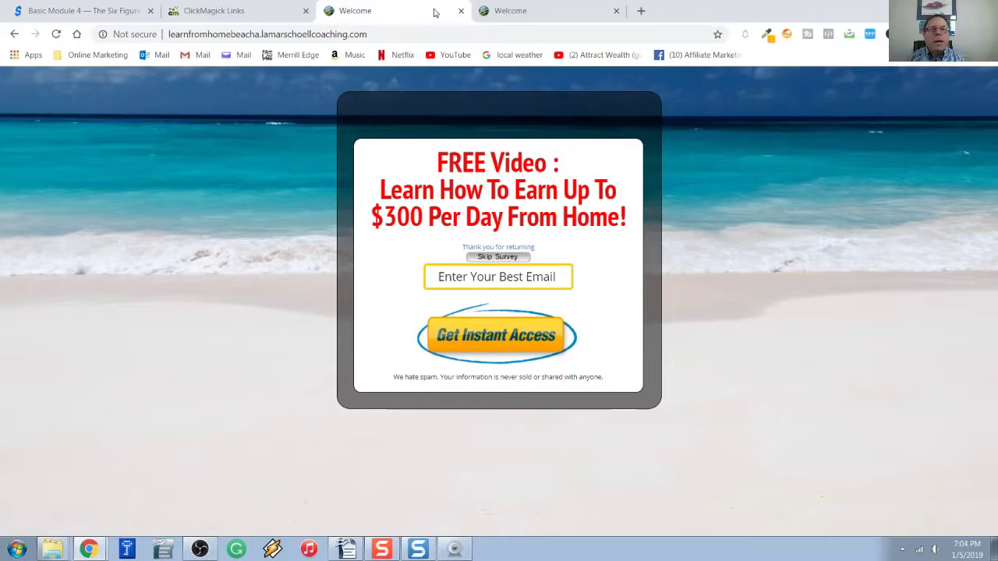
click(214, 11)
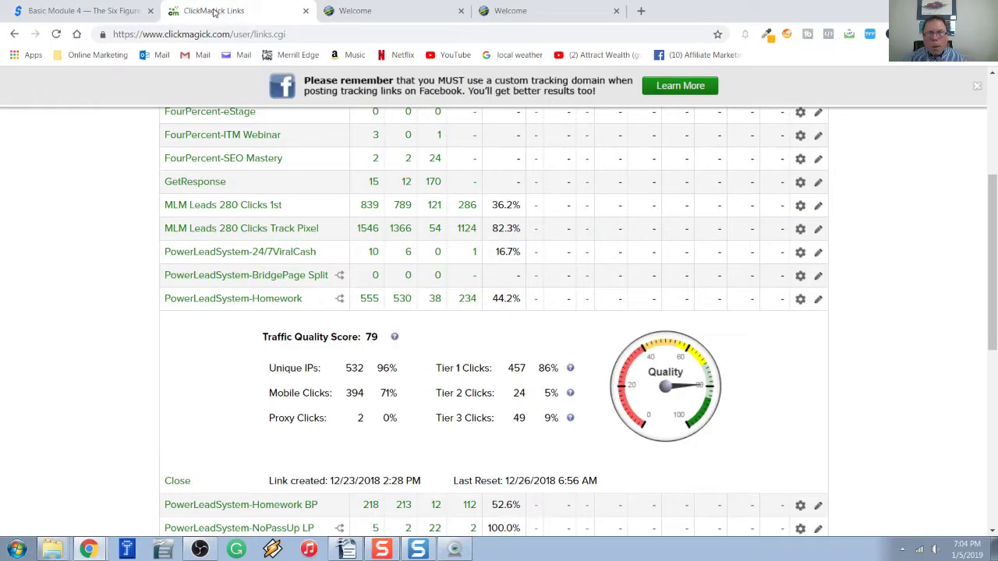
click(264, 298)
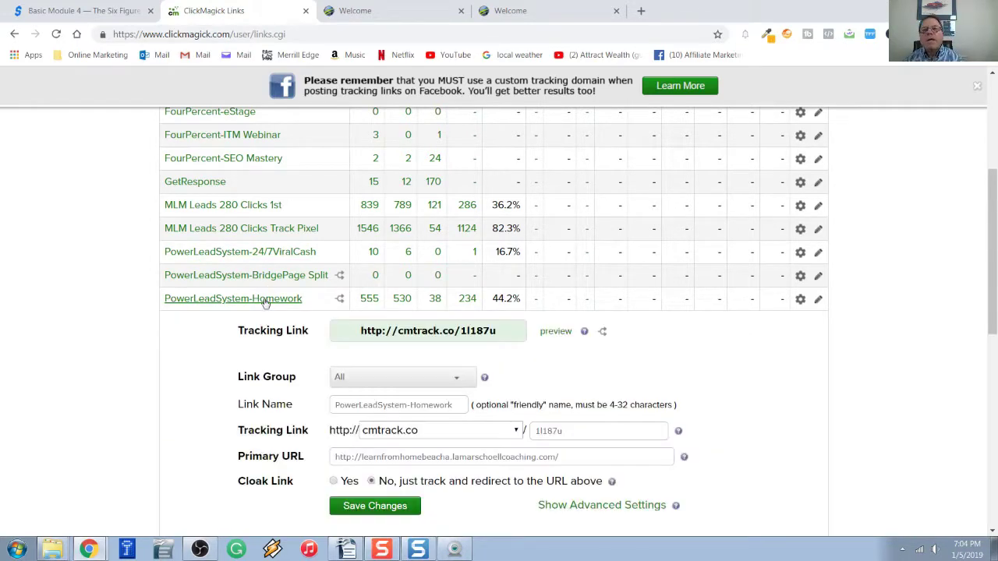